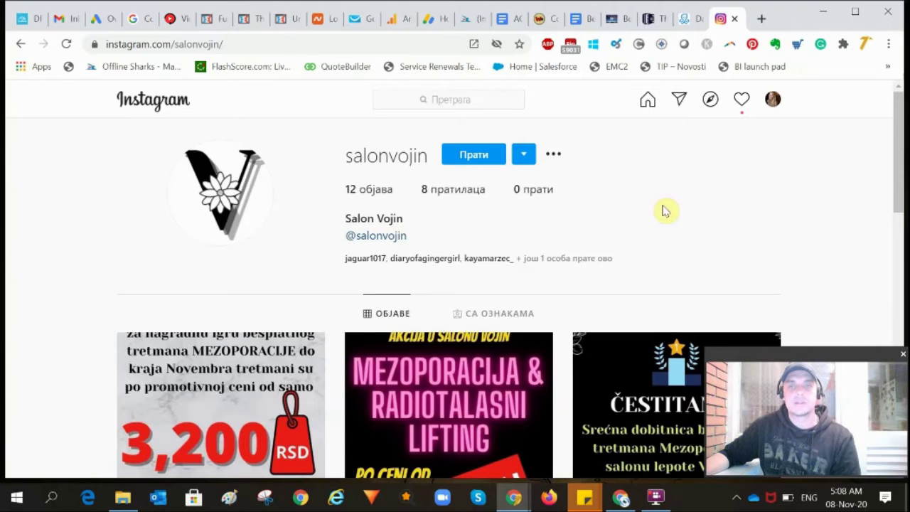
Step: Open Chrome's Developer tools so the salon's profile renders in a 444 × 474 mobile frame
{"action": "scroll", "coordinate": [498, 341], "scroll_direction": "down", "scroll_amount": 4}
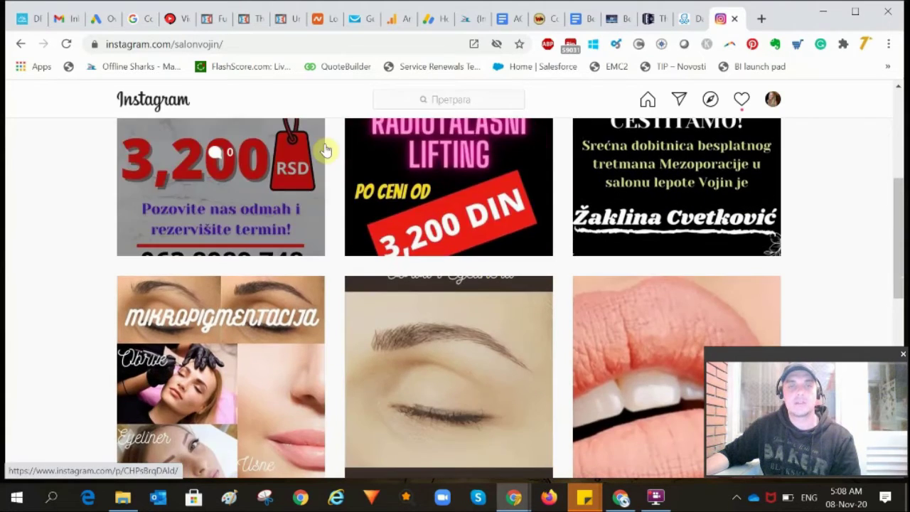
{"action": "scroll", "coordinate": [446, 160], "scroll_direction": "up", "scroll_amount": 1}
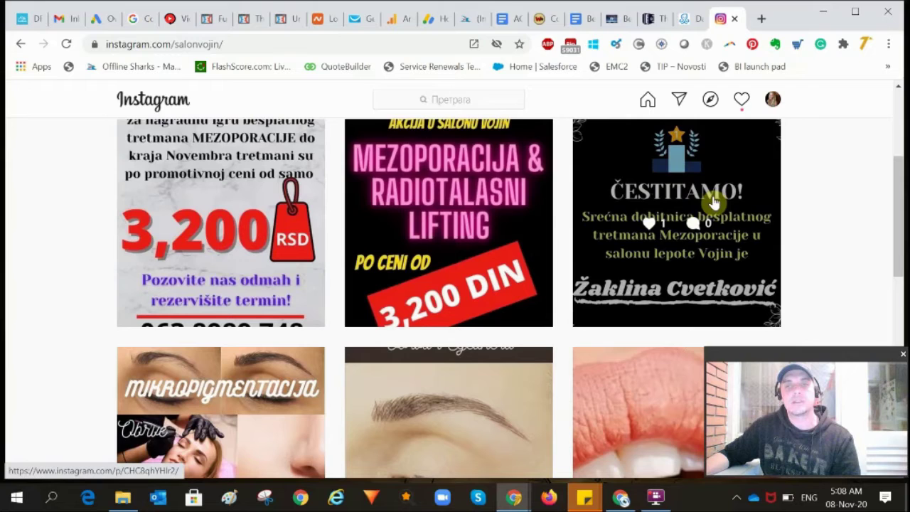
{"action": "scroll", "coordinate": [747, 182], "scroll_direction": "down", "scroll_amount": 3}
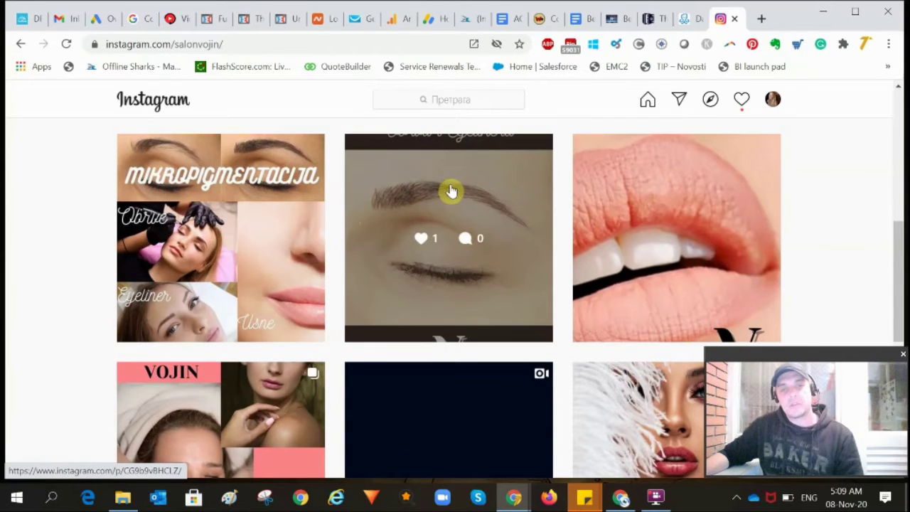
{"action": "scroll", "coordinate": [452, 191], "scroll_direction": "down", "scroll_amount": 9}
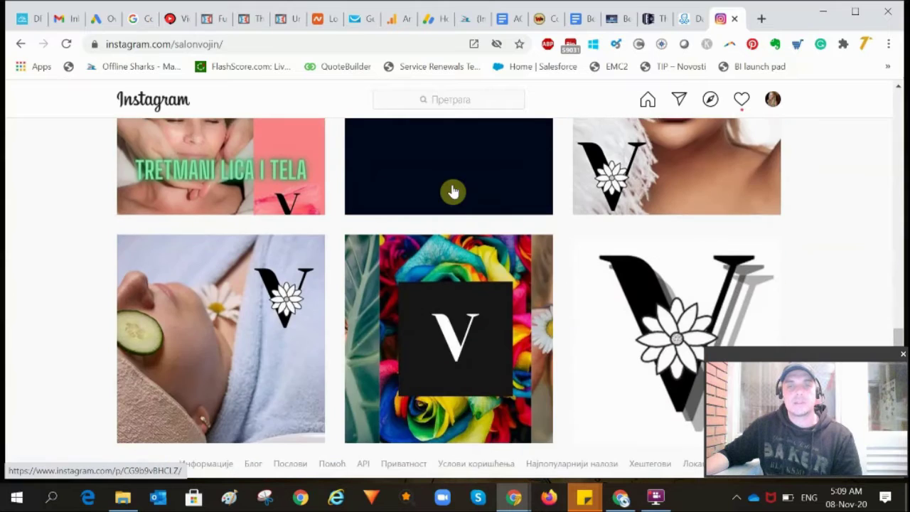
{"action": "scroll", "coordinate": [511, 279], "scroll_direction": "up", "scroll_amount": 10}
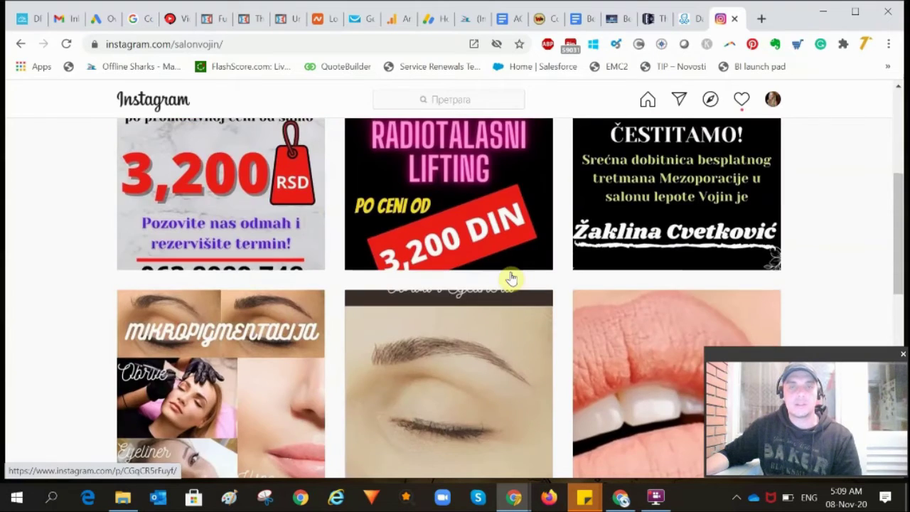
{"action": "scroll", "coordinate": [510, 279], "scroll_direction": "up", "scroll_amount": 1}
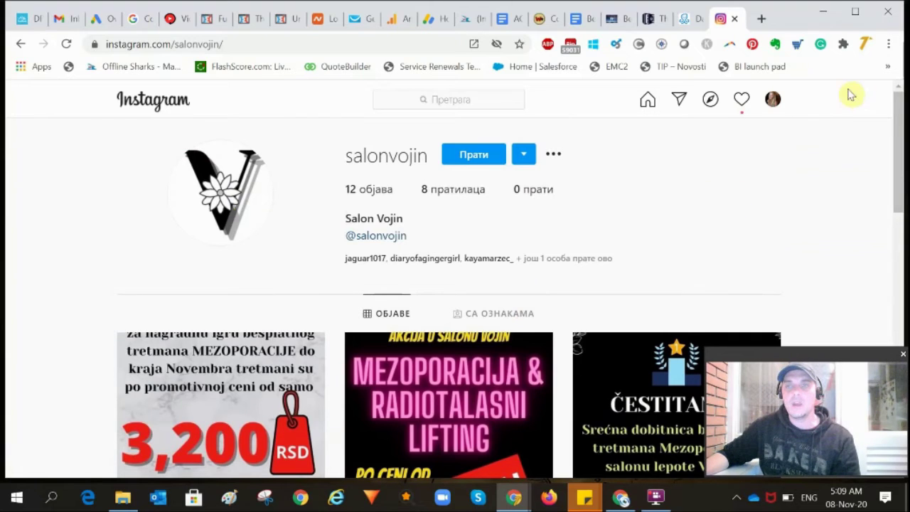
{"action": "left_click", "coordinate": [891, 47]}
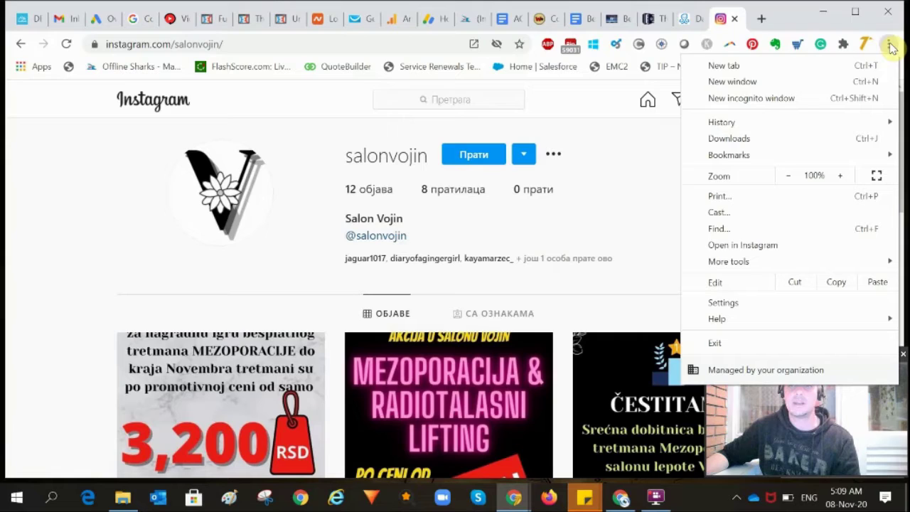
{"action": "mouse_move", "coordinate": [735, 265]}
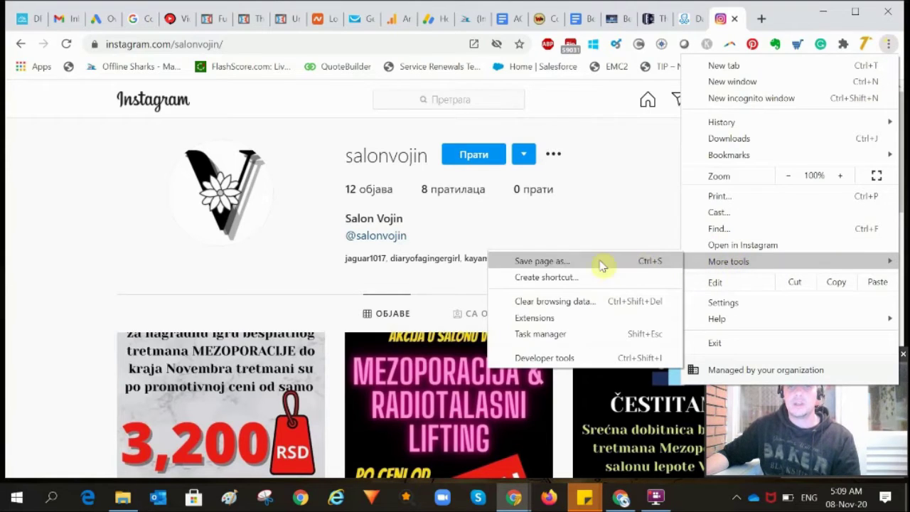
{"action": "left_click", "coordinate": [543, 359]}
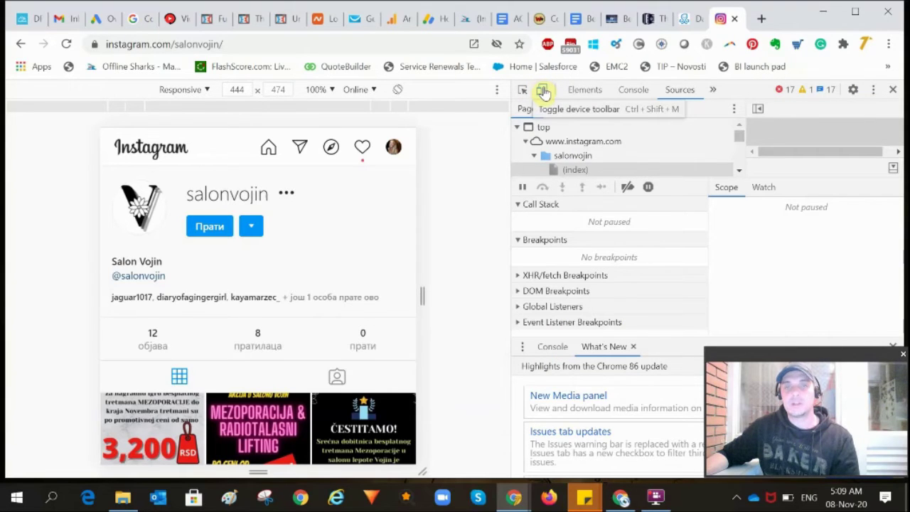
{"action": "left_click", "coordinate": [542, 93]}
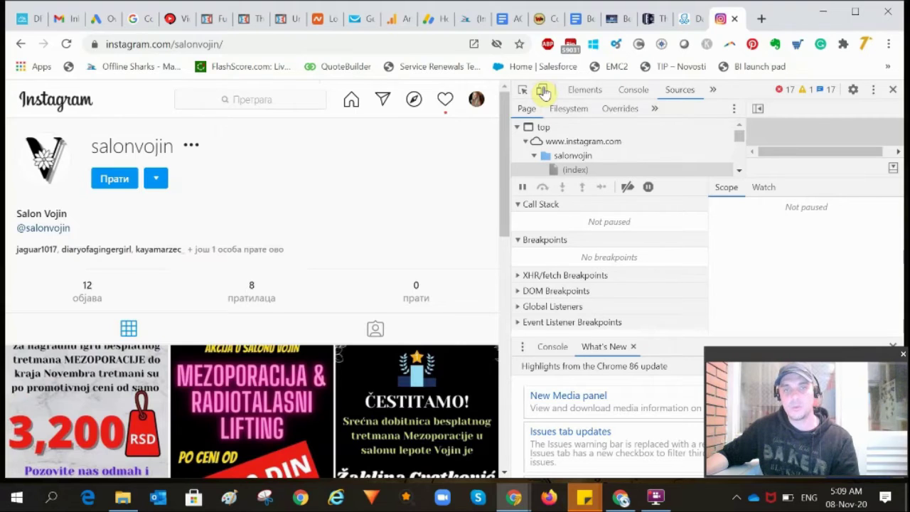
{"action": "left_click", "coordinate": [542, 92]}
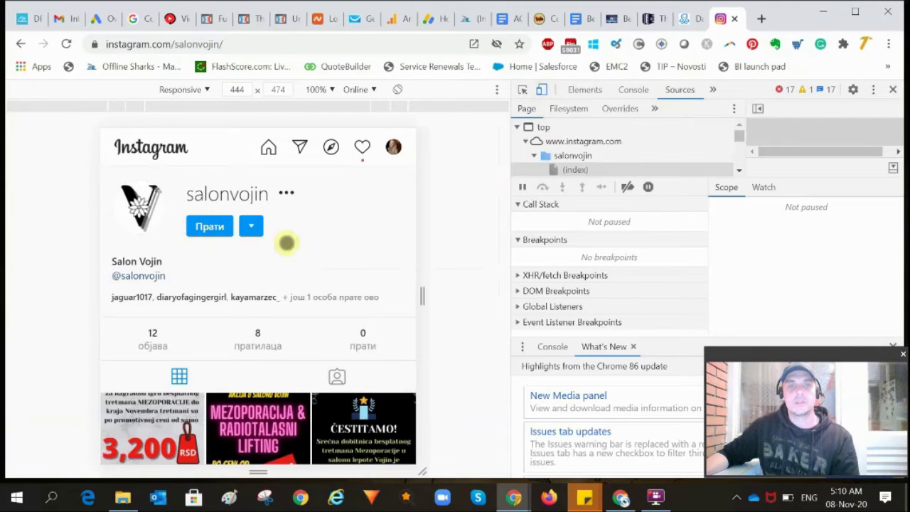
{"action": "scroll", "coordinate": [349, 293], "scroll_direction": "down", "scroll_amount": 4}
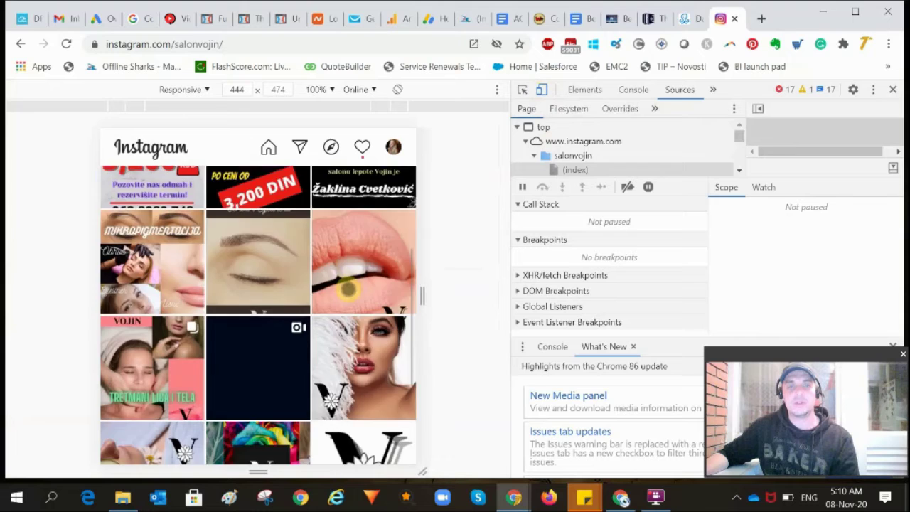
{"action": "scroll", "coordinate": [348, 287], "scroll_direction": "down", "scroll_amount": 3}
{"action": "scroll", "coordinate": [349, 290], "scroll_direction": "up", "scroll_amount": 8}
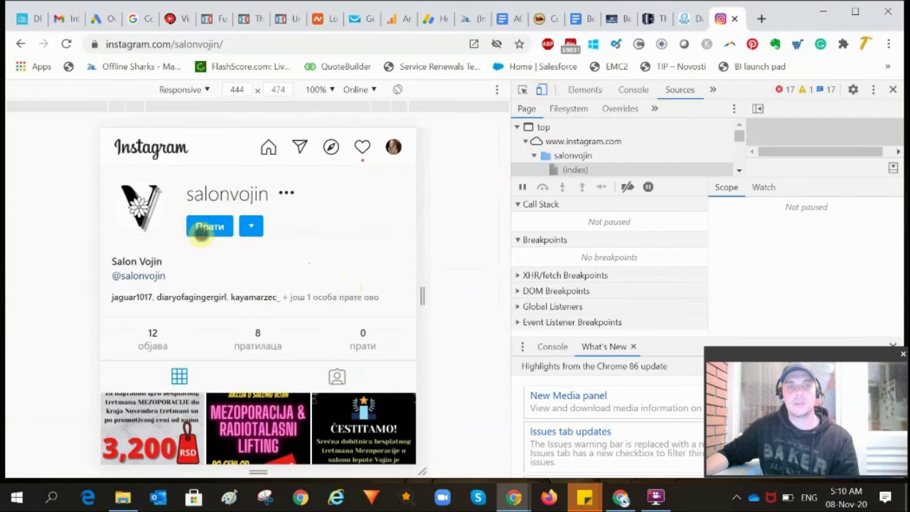
{"action": "scroll", "coordinate": [290, 256], "scroll_direction": "down", "scroll_amount": 5}
{"action": "scroll", "coordinate": [295, 257], "scroll_direction": "down", "scroll_amount": 2}
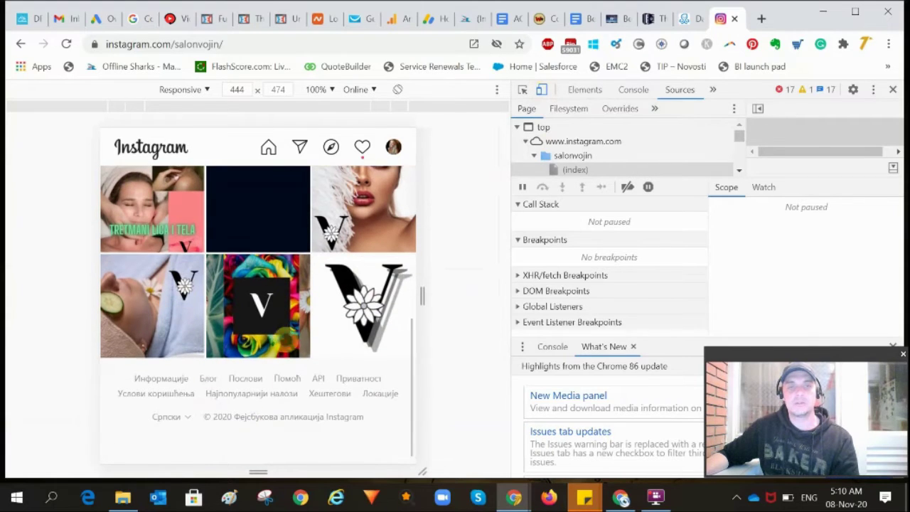
{"action": "scroll", "coordinate": [284, 369], "scroll_direction": "up", "scroll_amount": 7}
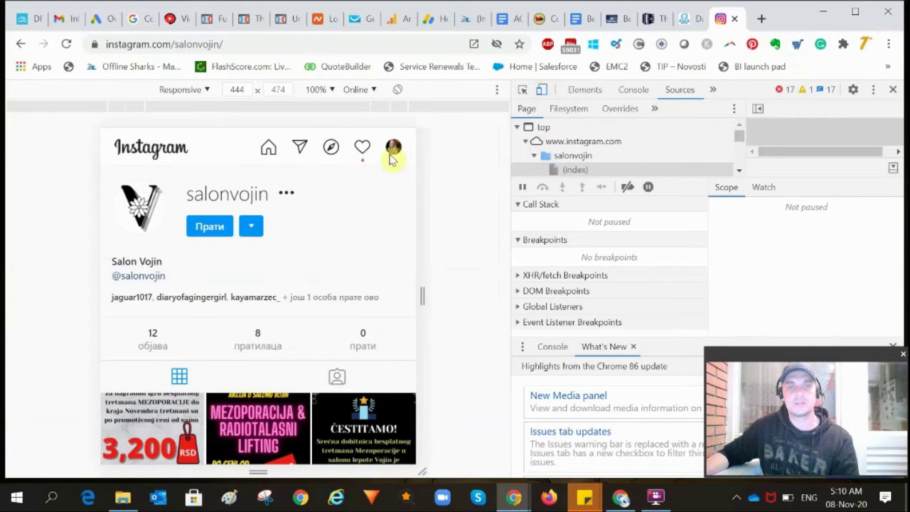
Step: Browse the Instagram home feed, return to its top, and open the direct messages inbox
{"action": "left_click", "coordinate": [20, 44]}
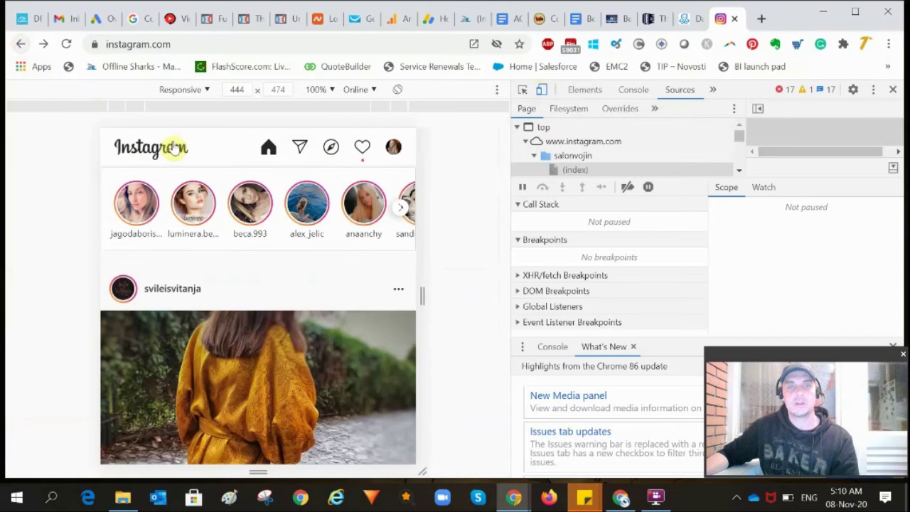
{"action": "scroll", "coordinate": [362, 297], "scroll_direction": "down", "scroll_amount": 10}
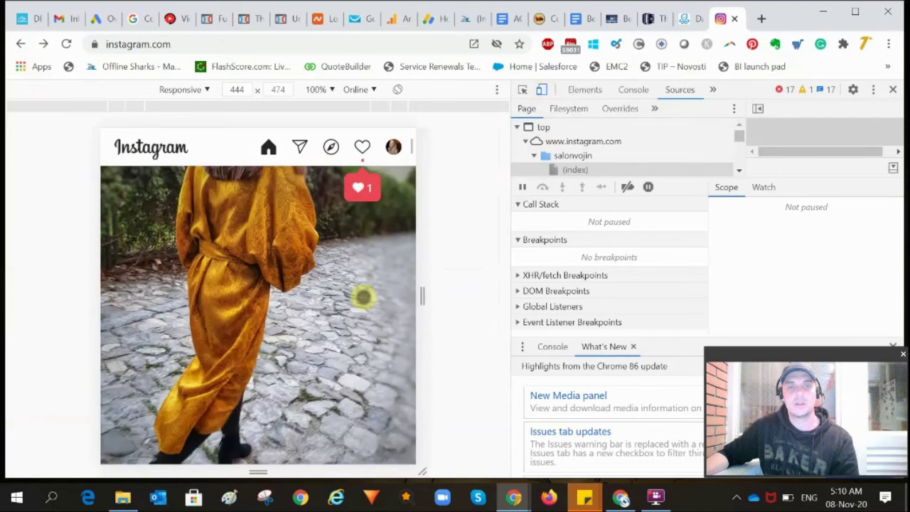
{"action": "scroll", "coordinate": [364, 294], "scroll_direction": "down", "scroll_amount": 1}
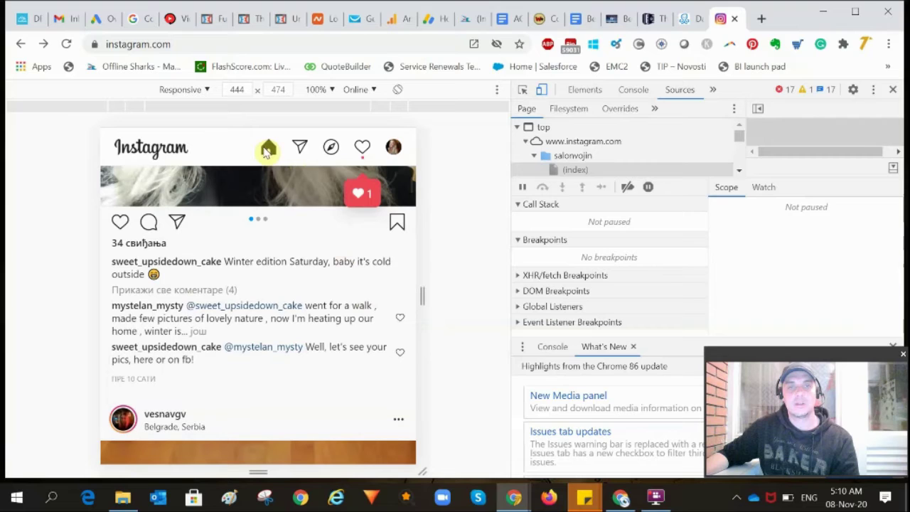
{"action": "left_click", "coordinate": [267, 148]}
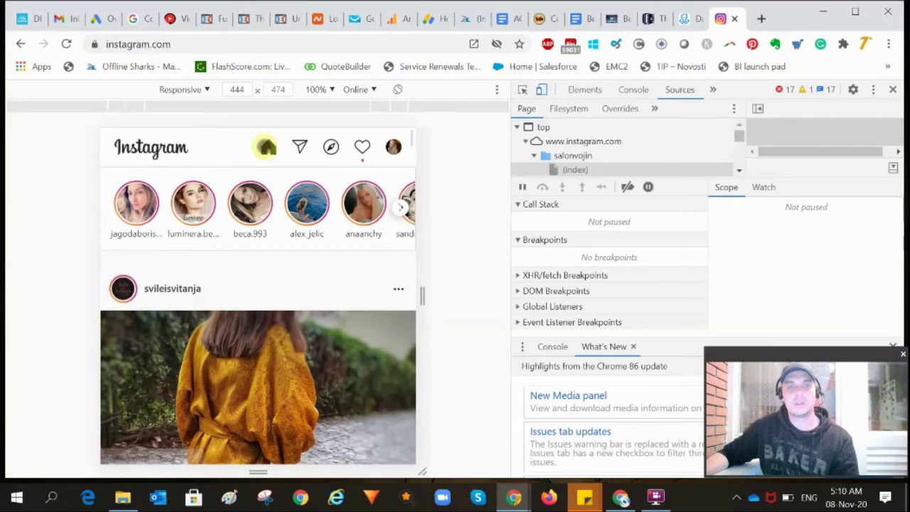
{"action": "left_click", "coordinate": [299, 146]}
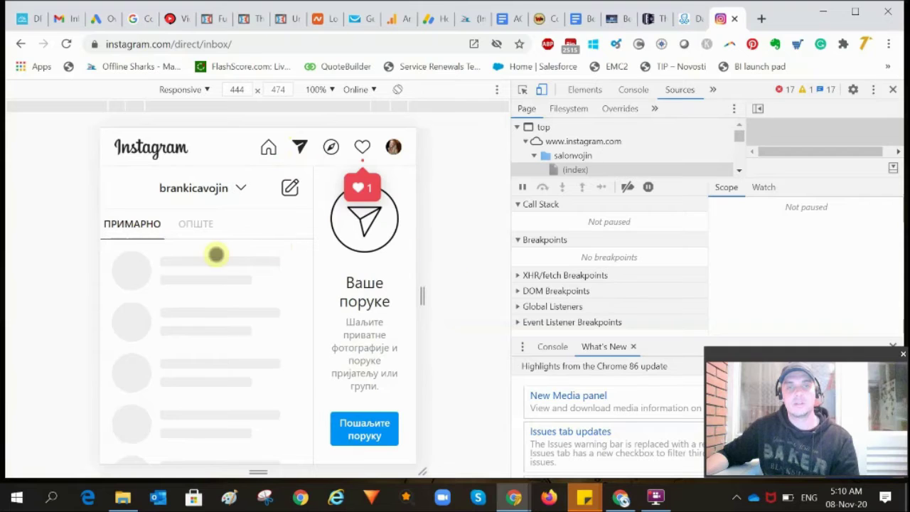
Step: Go to the owner's own profile via Профил (52 posts, 216 followers, 302 following) and scroll its grid
{"action": "left_click", "coordinate": [331, 147]}
{"action": "left_click", "coordinate": [394, 147]}
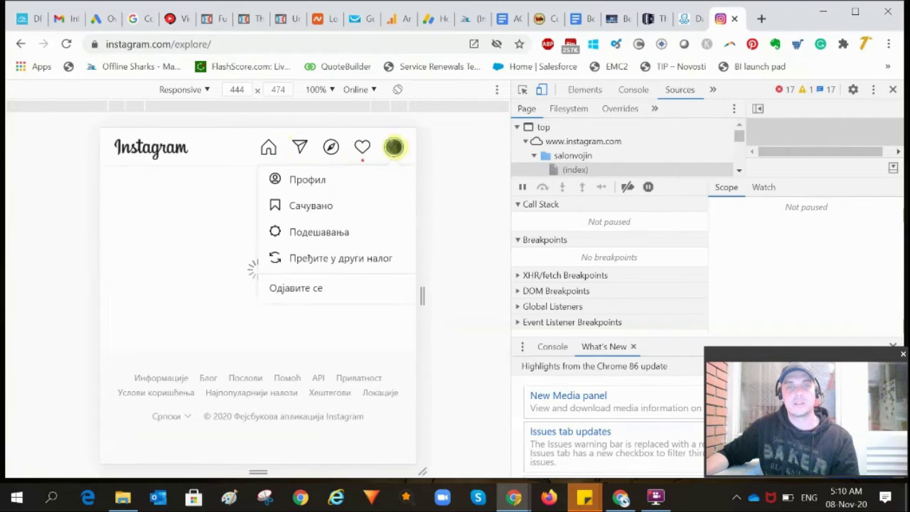
{"action": "left_click", "coordinate": [303, 179]}
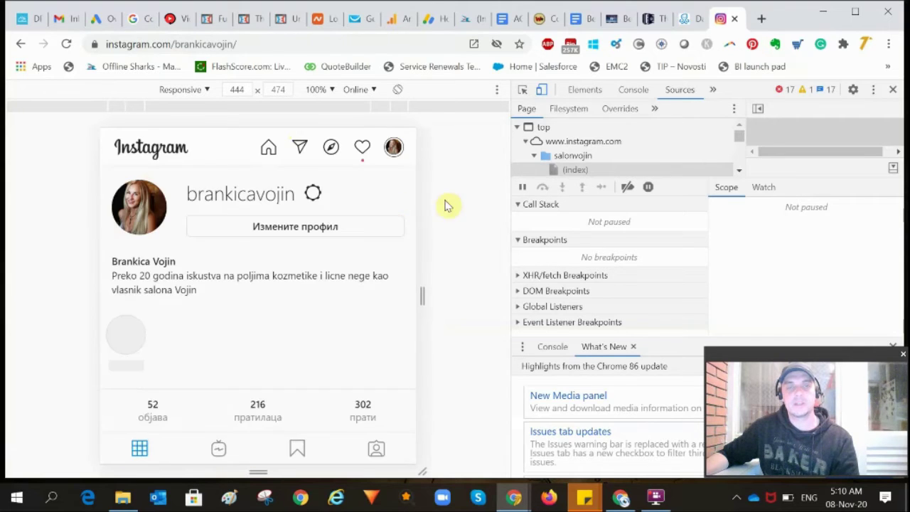
{"action": "scroll", "coordinate": [336, 227], "scroll_direction": "down", "scroll_amount": 8}
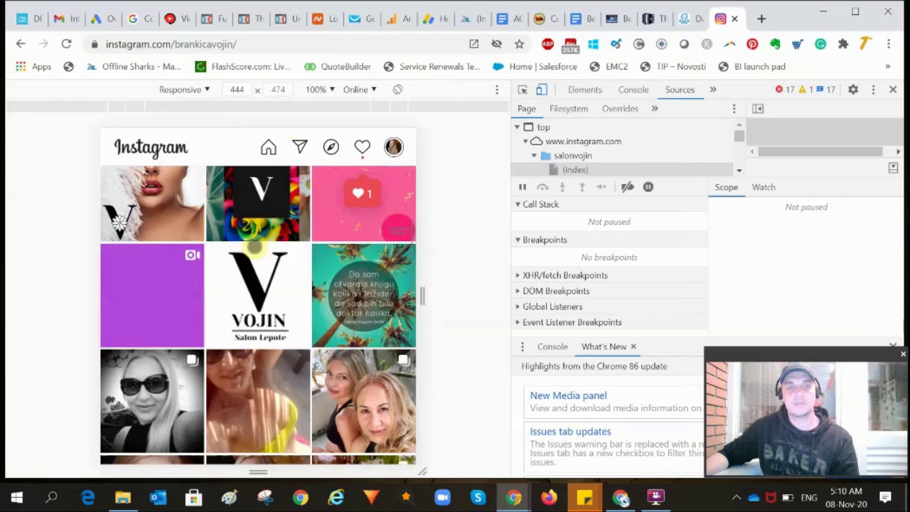
{"action": "scroll", "coordinate": [273, 265], "scroll_direction": "down", "scroll_amount": 3}
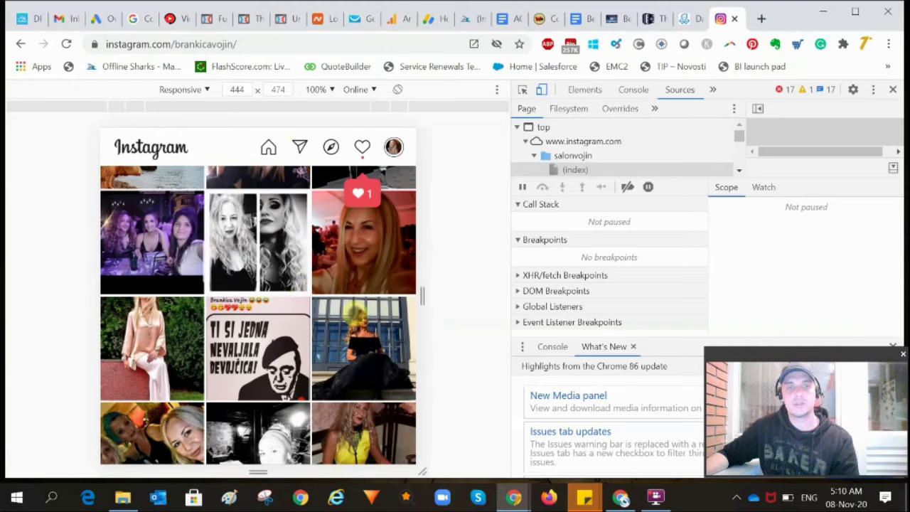
{"action": "scroll", "coordinate": [341, 306], "scroll_direction": "up", "scroll_amount": 1}
{"action": "scroll", "coordinate": [361, 313], "scroll_direction": "up", "scroll_amount": 10}
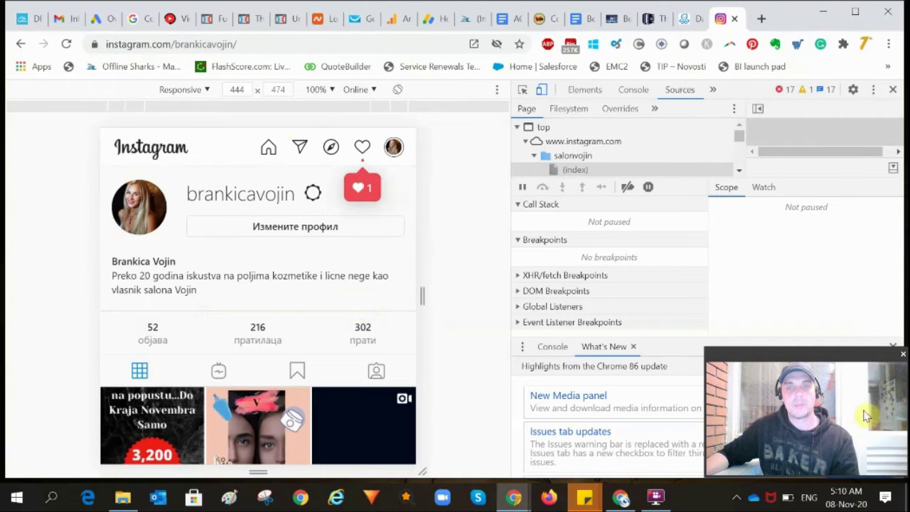
Step: Reload the owner's profile so Instagram serves its mobile layout in the emulated frame
{"action": "left_click", "coordinate": [66, 44]}
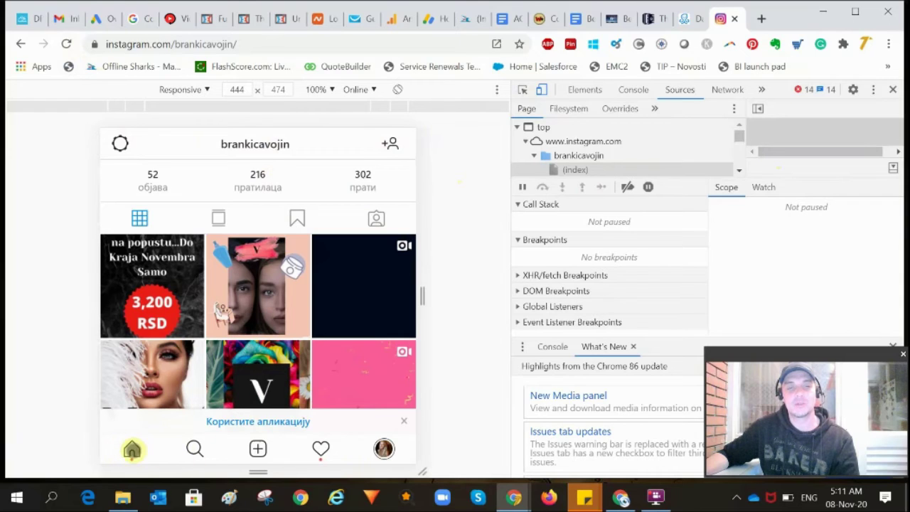
Step: Start a new post with the fourth promo image, the 3,200 DIN lifting one, shown uncropped
{"action": "left_click", "coordinate": [257, 447]}
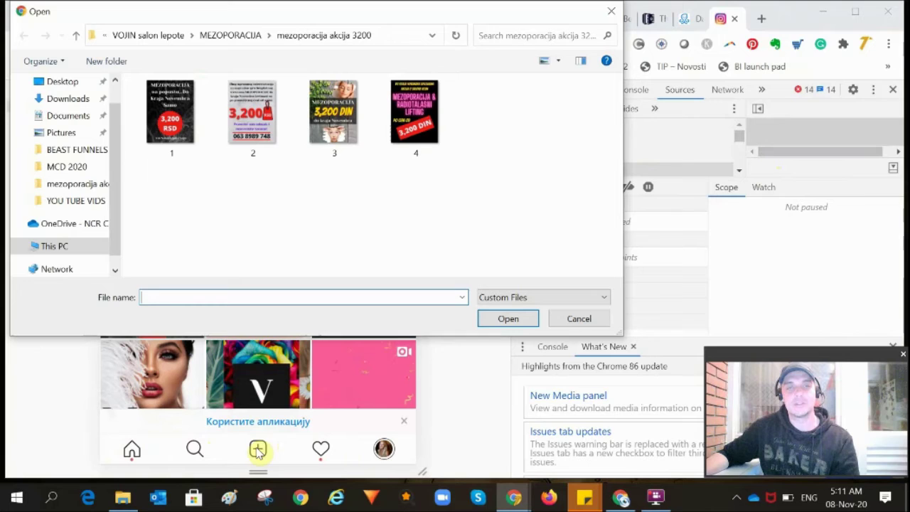
{"action": "left_click", "coordinate": [405, 113]}
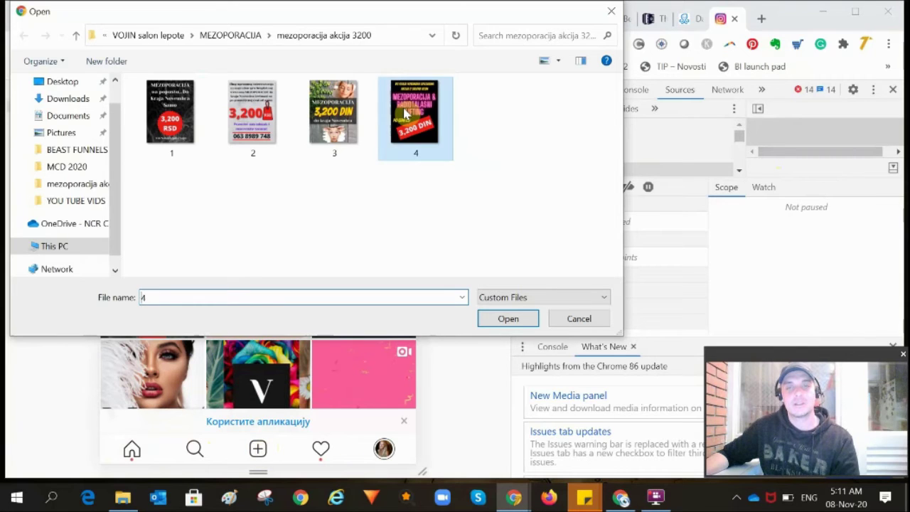
{"action": "left_click", "coordinate": [508, 319]}
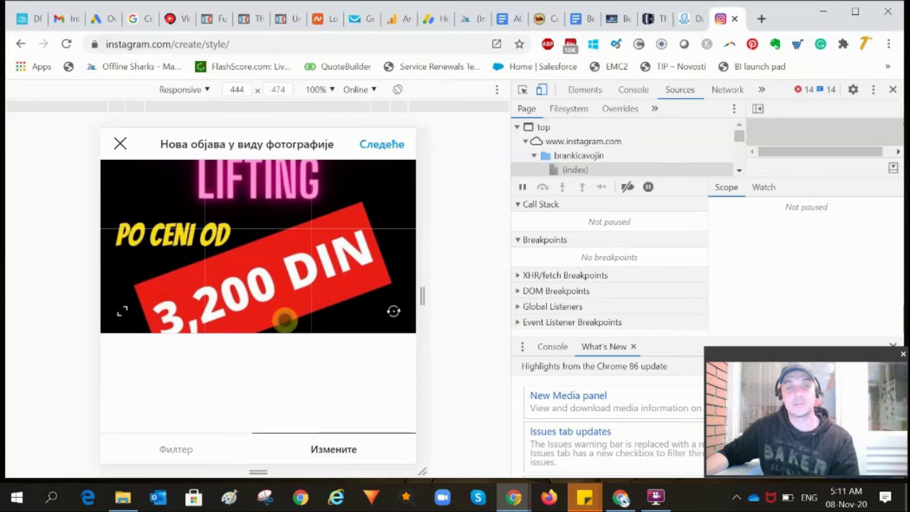
{"action": "left_click", "coordinate": [123, 312]}
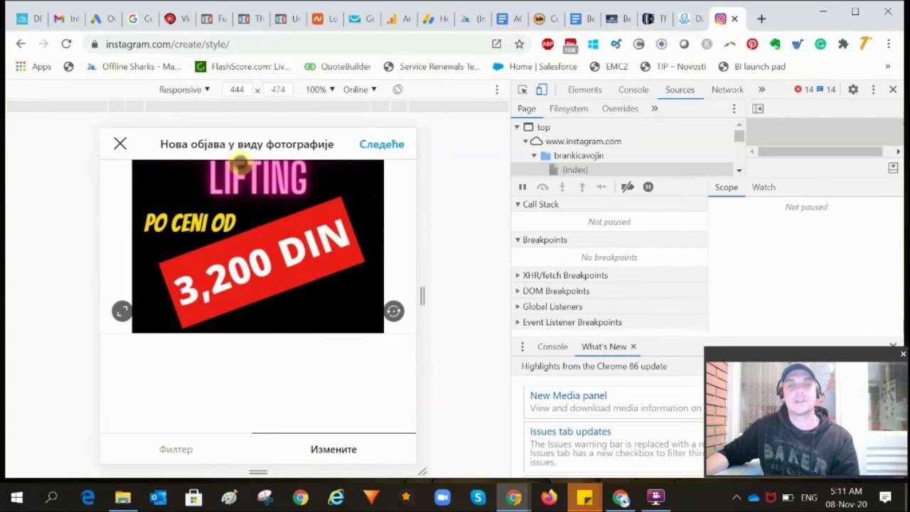
{"action": "left_click", "coordinate": [407, 206]}
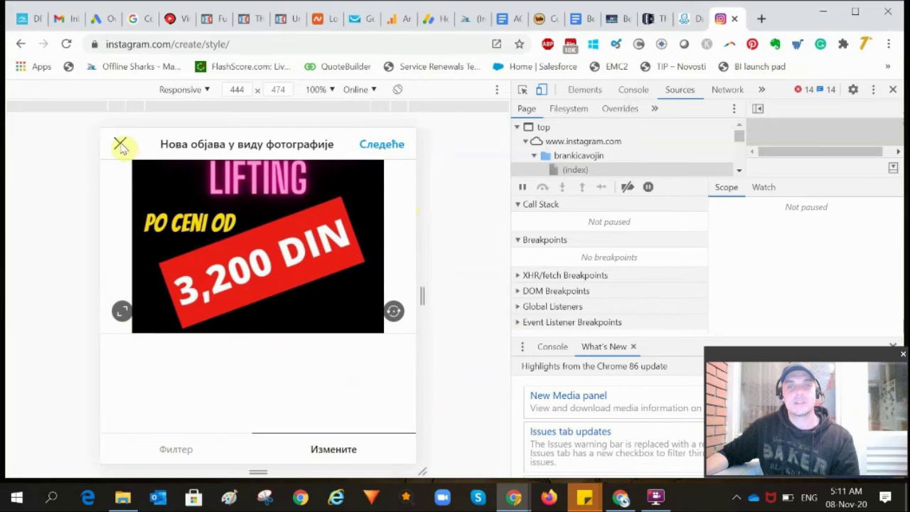
Step: Discard the new post and reopen Developer tools with the profile in the 444 × 474 mobile frame
{"action": "left_click", "coordinate": [891, 93]}
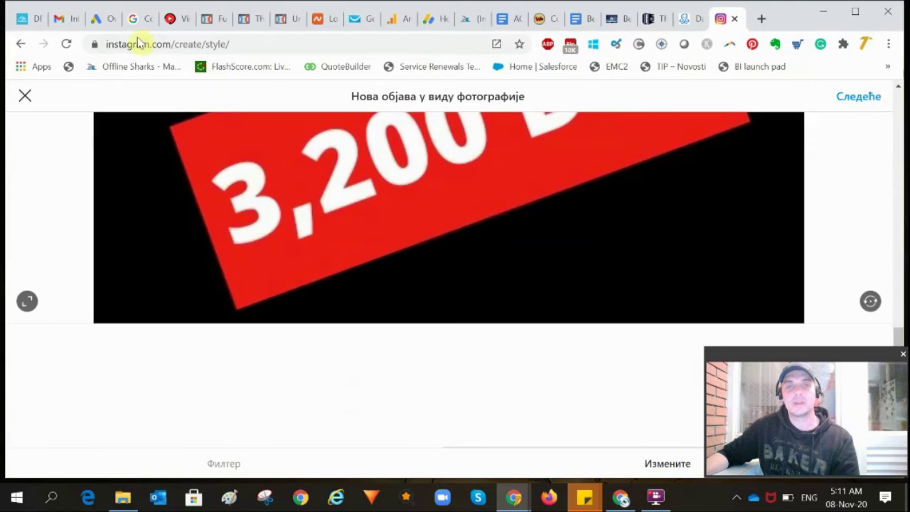
{"action": "left_click", "coordinate": [25, 97]}
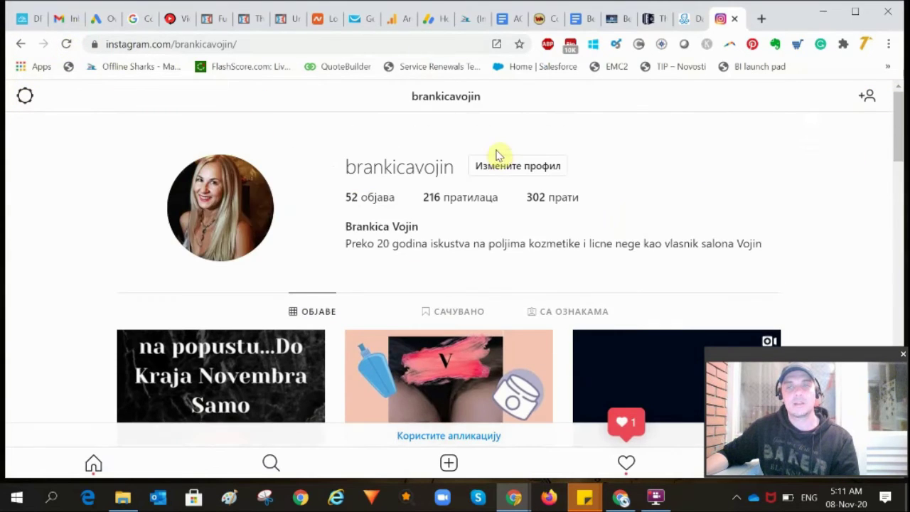
{"action": "left_click", "coordinate": [892, 45]}
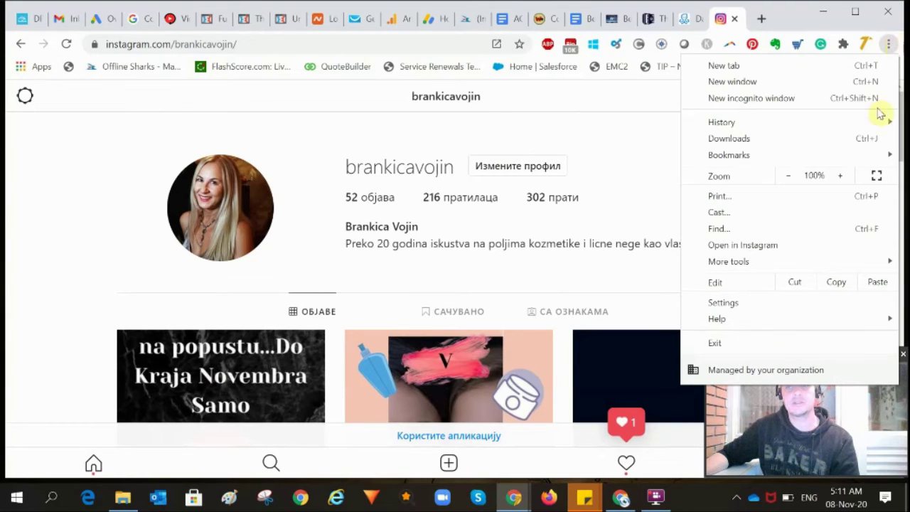
{"action": "mouse_move", "coordinate": [768, 264]}
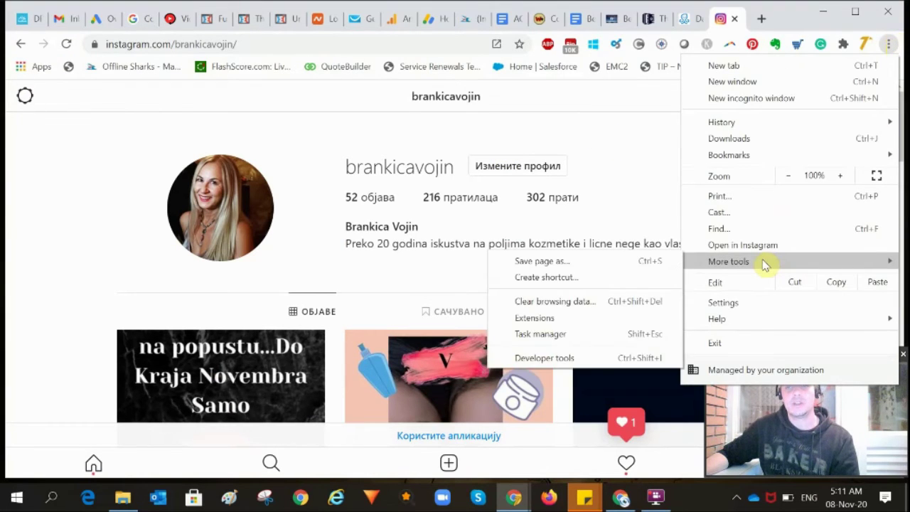
{"action": "left_click", "coordinate": [552, 357]}
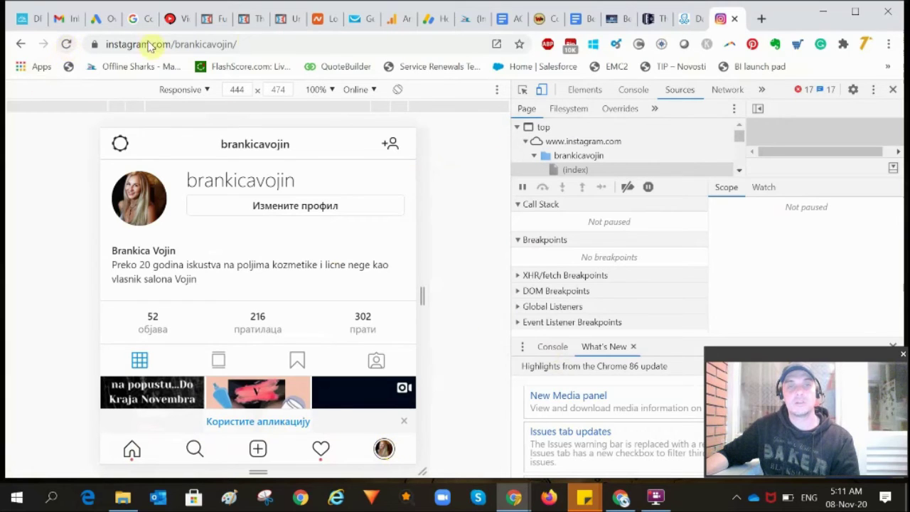
Step: Toggle device emulation off and on, then reload the profile in the 444 × 474 frame
{"action": "left_click", "coordinate": [541, 92]}
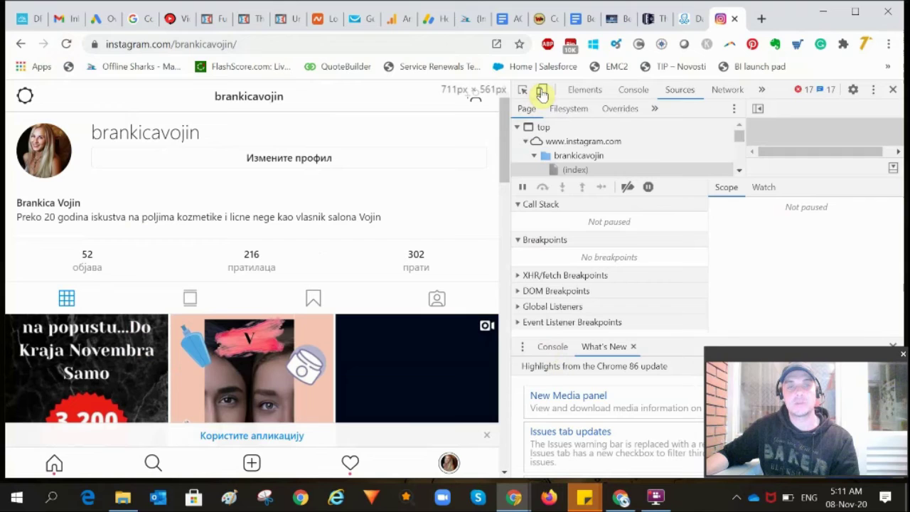
{"action": "left_click", "coordinate": [541, 92]}
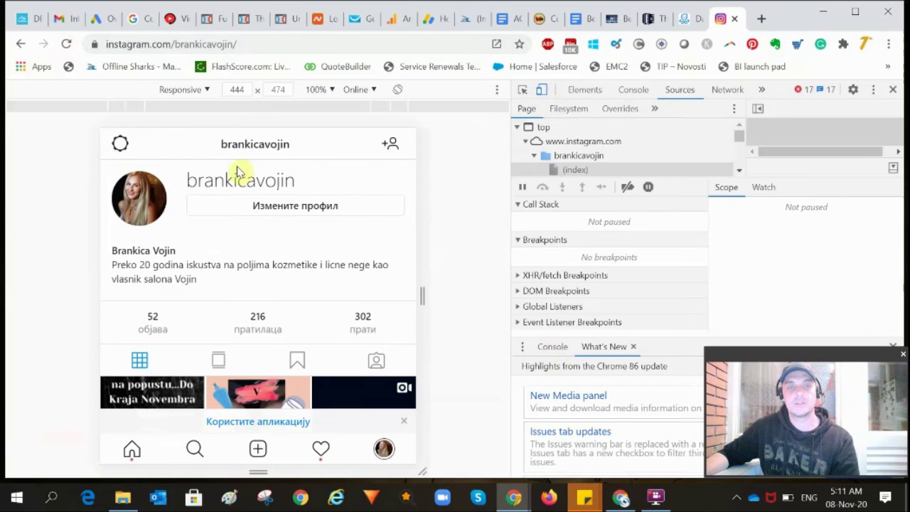
{"action": "left_click", "coordinate": [66, 44]}
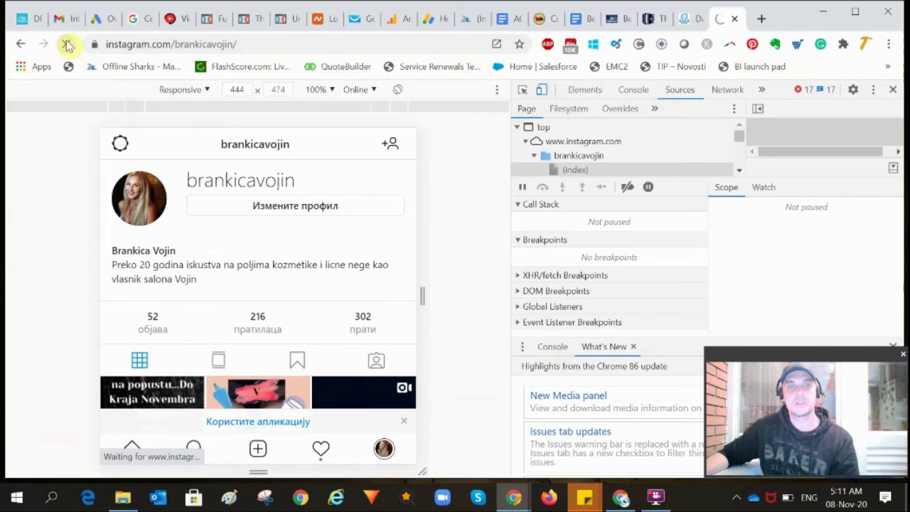